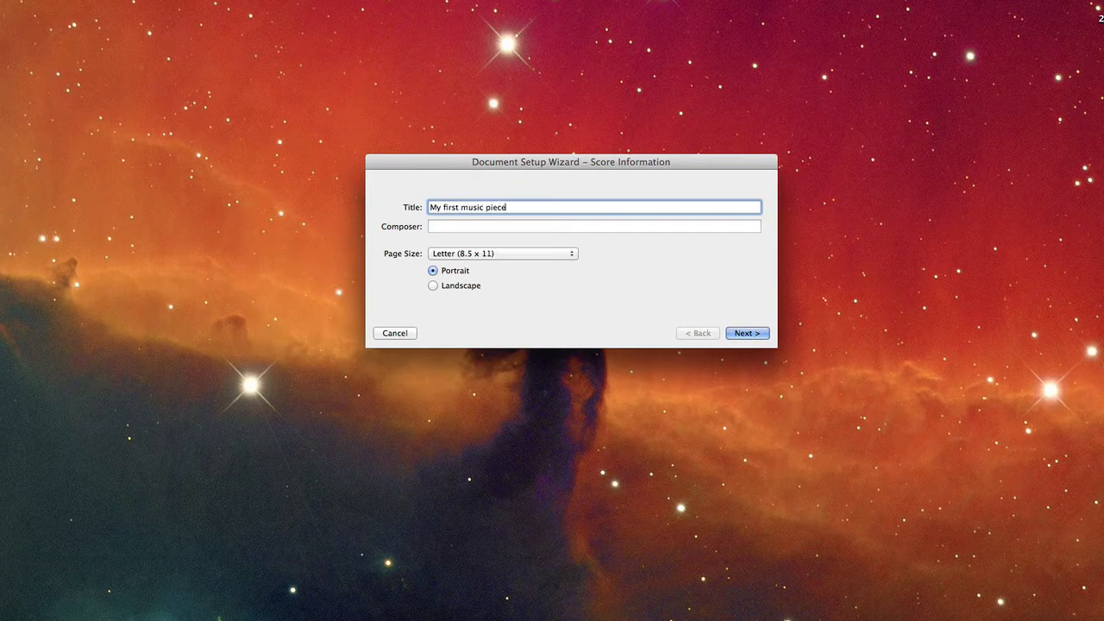
Enter the composer's full name in the score information and continue to instrument selection.
{"action": "key", "text": "Tab"}
{"action": "type", "text": "Jose"}
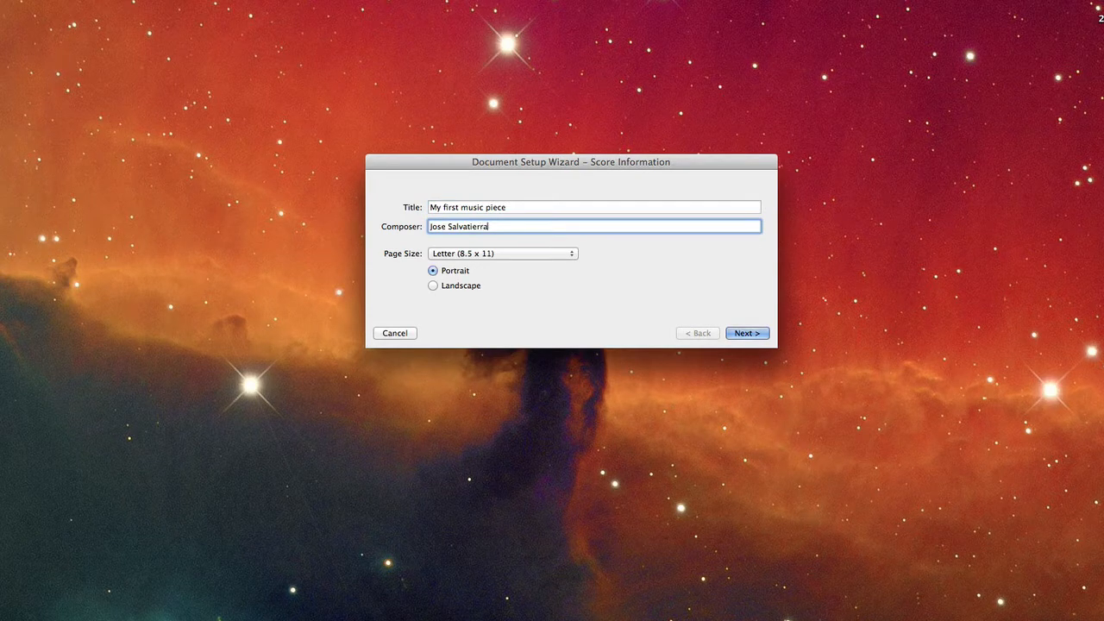
{"action": "left_click", "coordinate": [753, 336]}
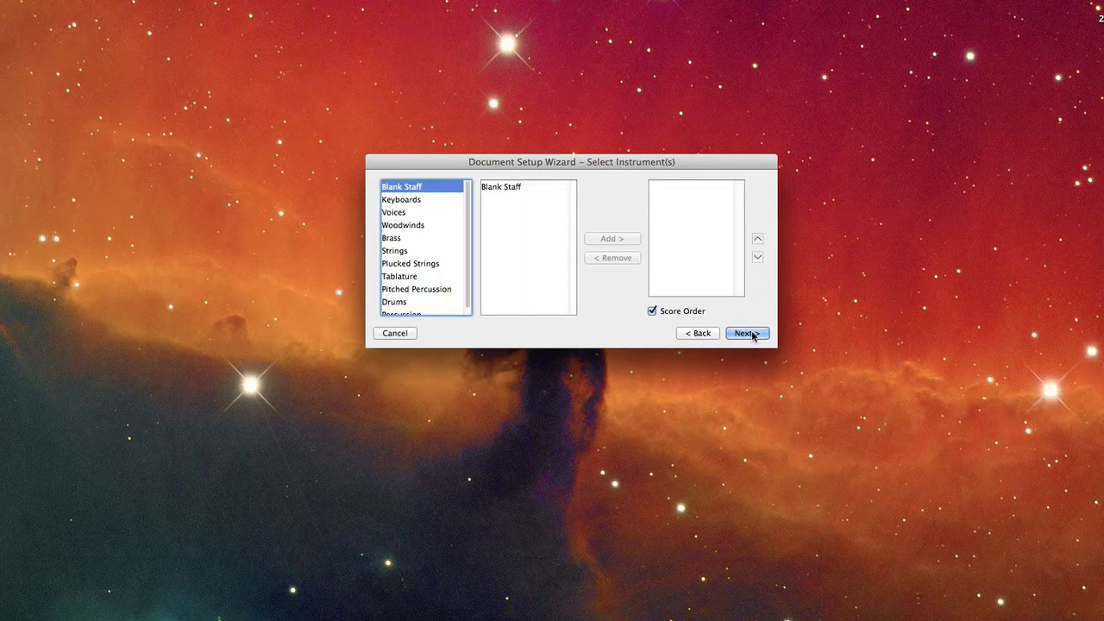
Add a Blank Staff to the score's instruments and continue to the score settings.
{"action": "left_click", "coordinate": [508, 189]}
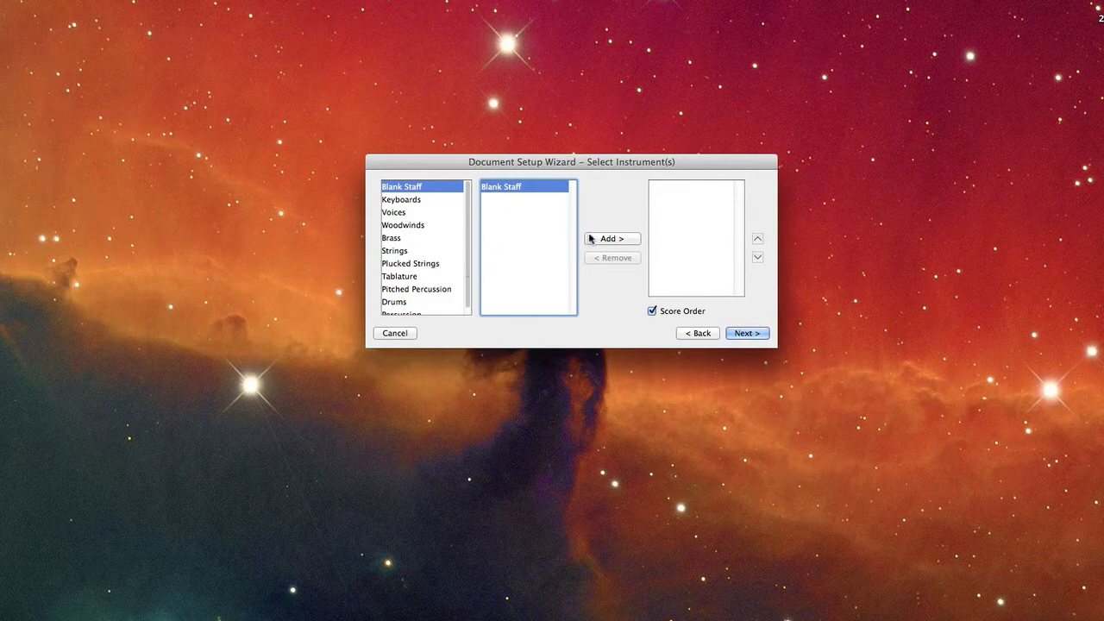
{"action": "left_click", "coordinate": [620, 242]}
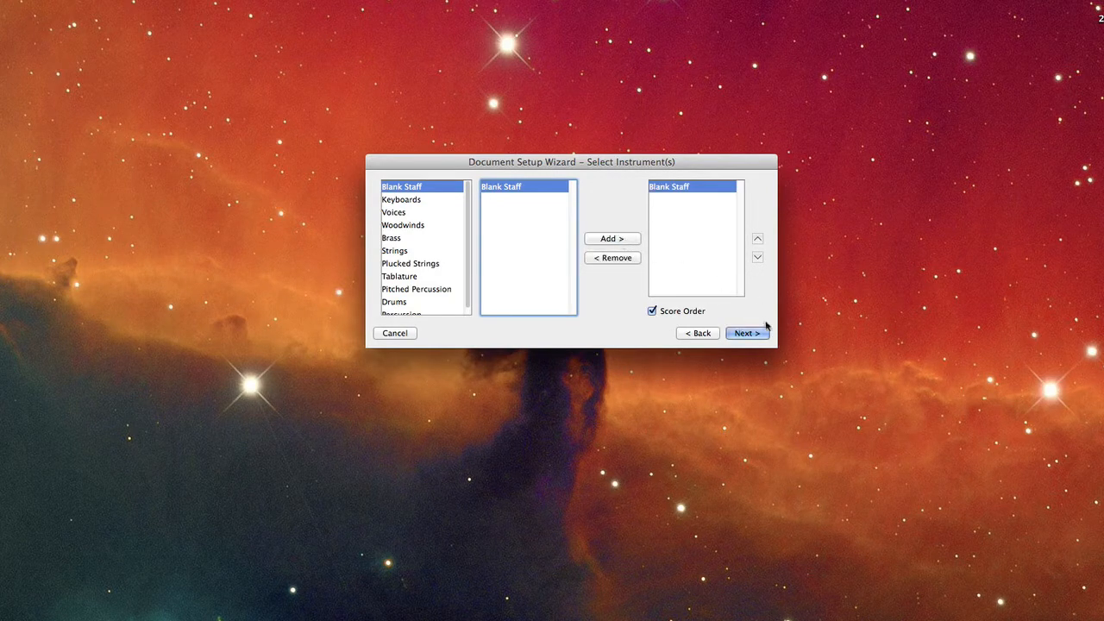
{"action": "left_click", "coordinate": [743, 333]}
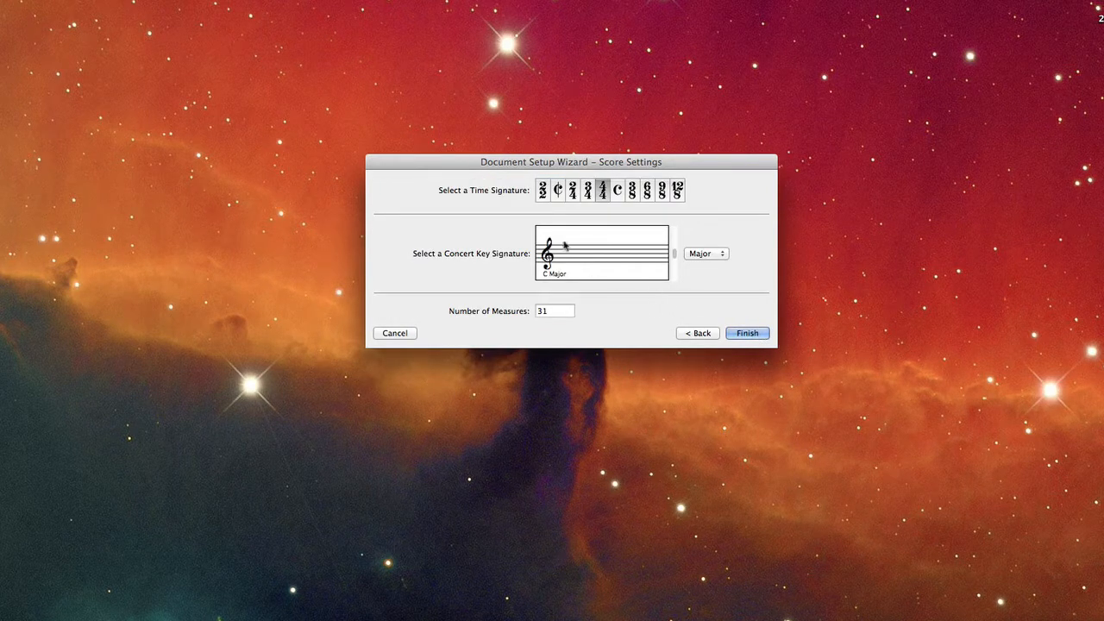
Set the number of measures to 8 and create the score.
{"action": "left_click_drag", "start_coordinate": [564, 312], "coordinate": [504, 312]}
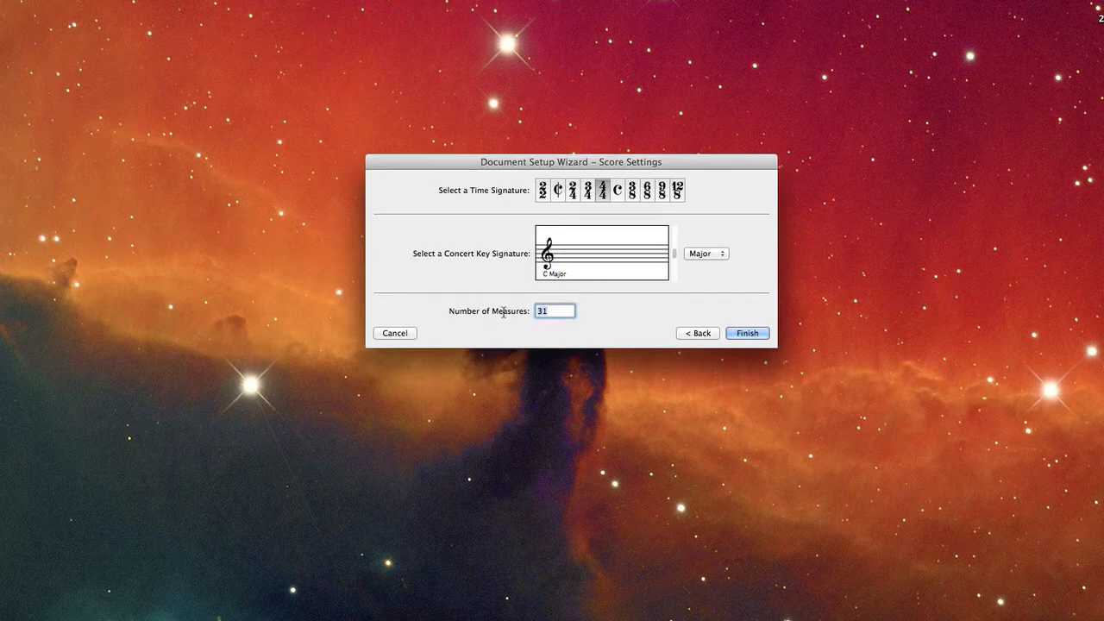
{"action": "type", "text": "8"}
{"action": "left_click", "coordinate": [747, 333]}
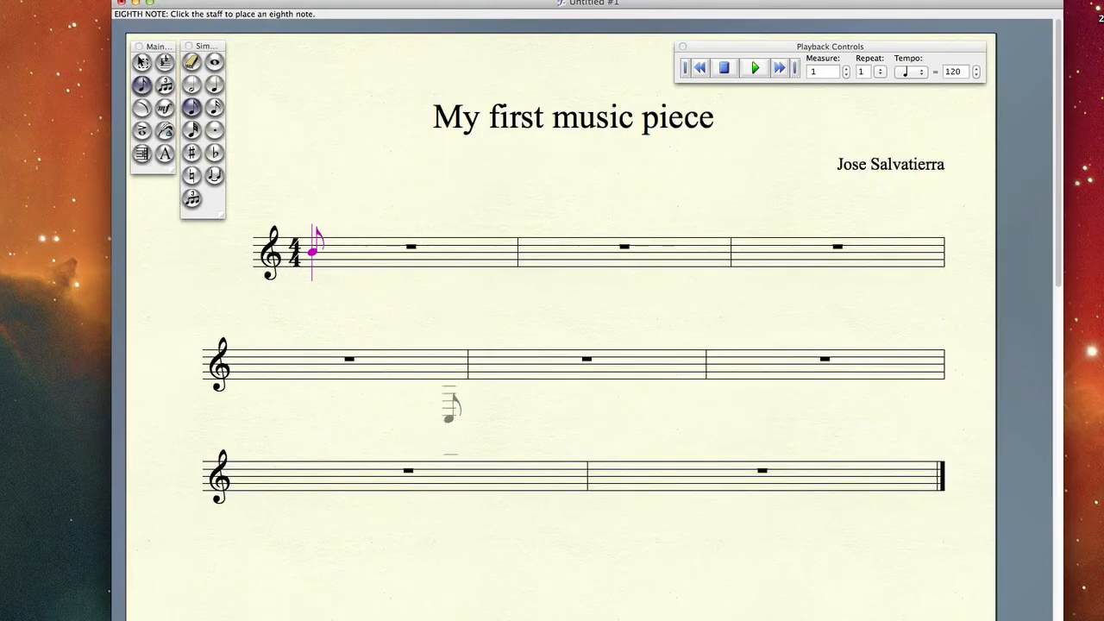
Place one whole note in each of the eight measures, rising from middle C through D, E, F, G, A and B to C.
{"action": "left_click", "coordinate": [142, 62]}
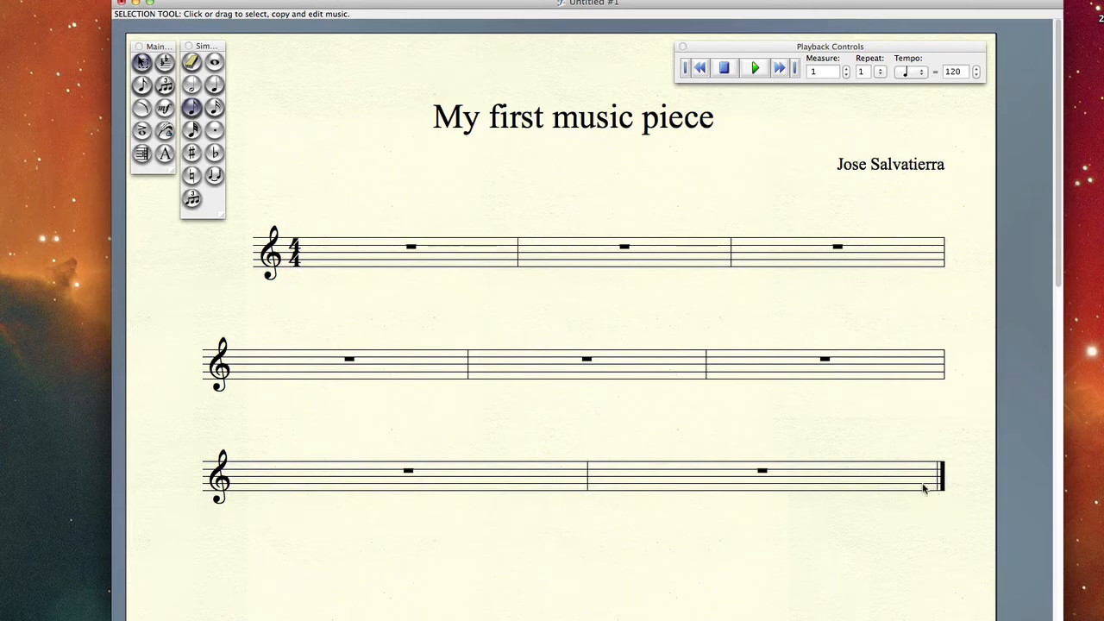
{"action": "left_click", "coordinate": [217, 69]}
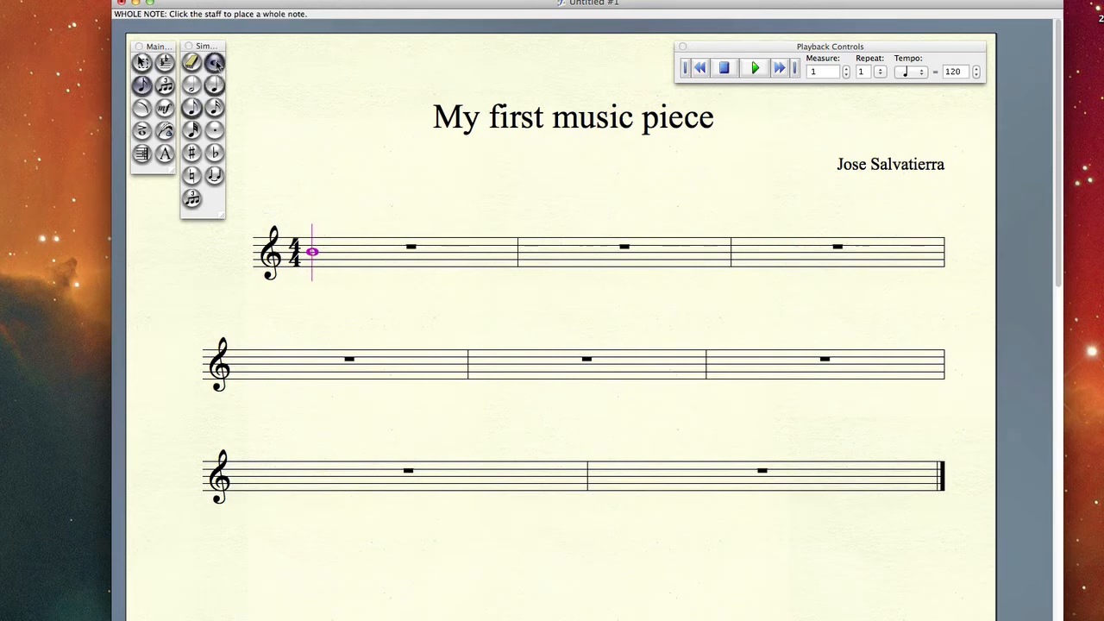
{"action": "left_click", "coordinate": [316, 273]}
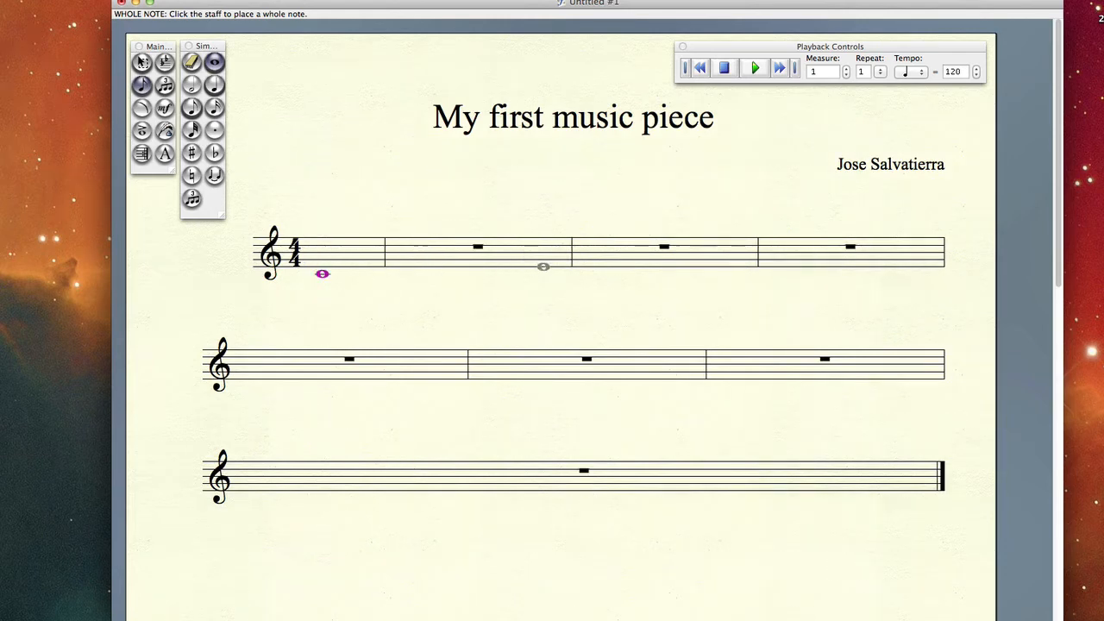
{"action": "left_click", "coordinate": [1064, 1]}
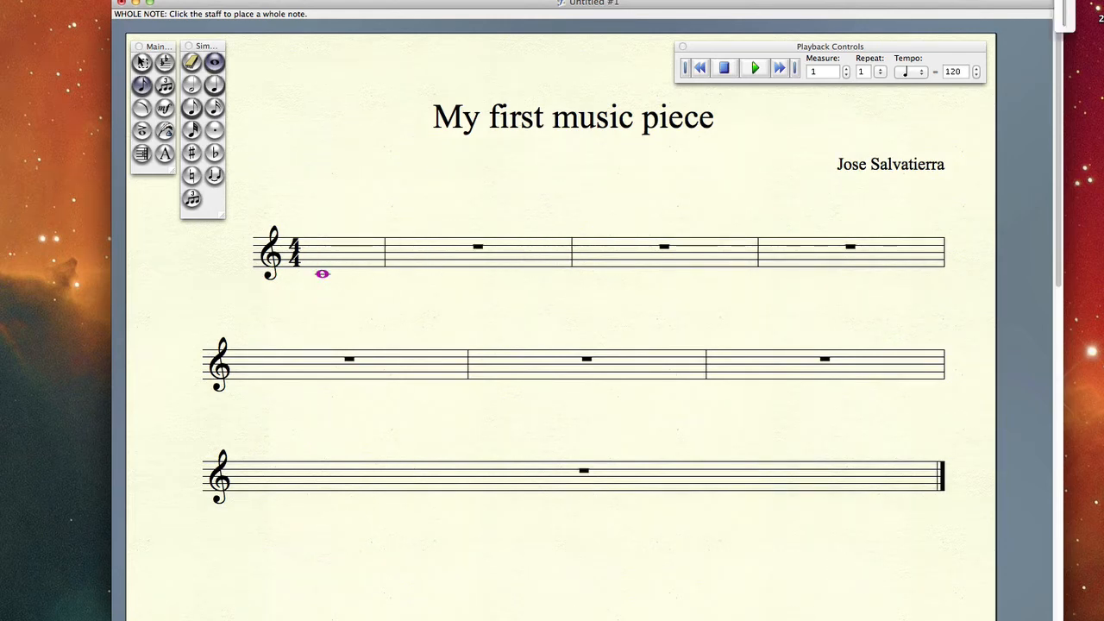
{"action": "left_click", "coordinate": [1064, 0]}
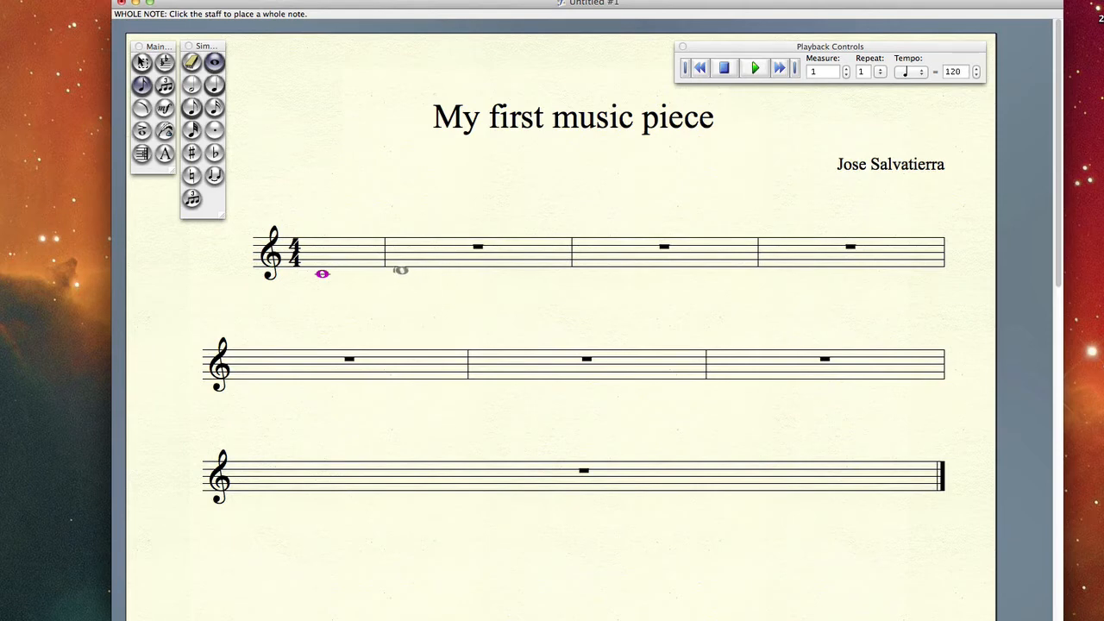
{"action": "left_click", "coordinate": [412, 271]}
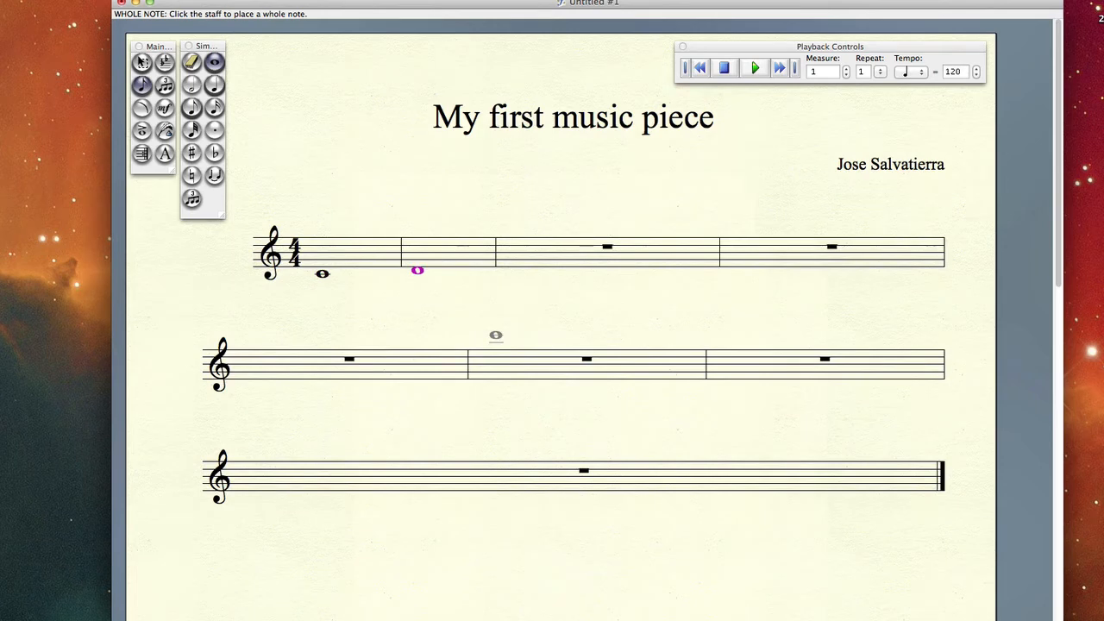
{"action": "left_click", "coordinate": [511, 267]}
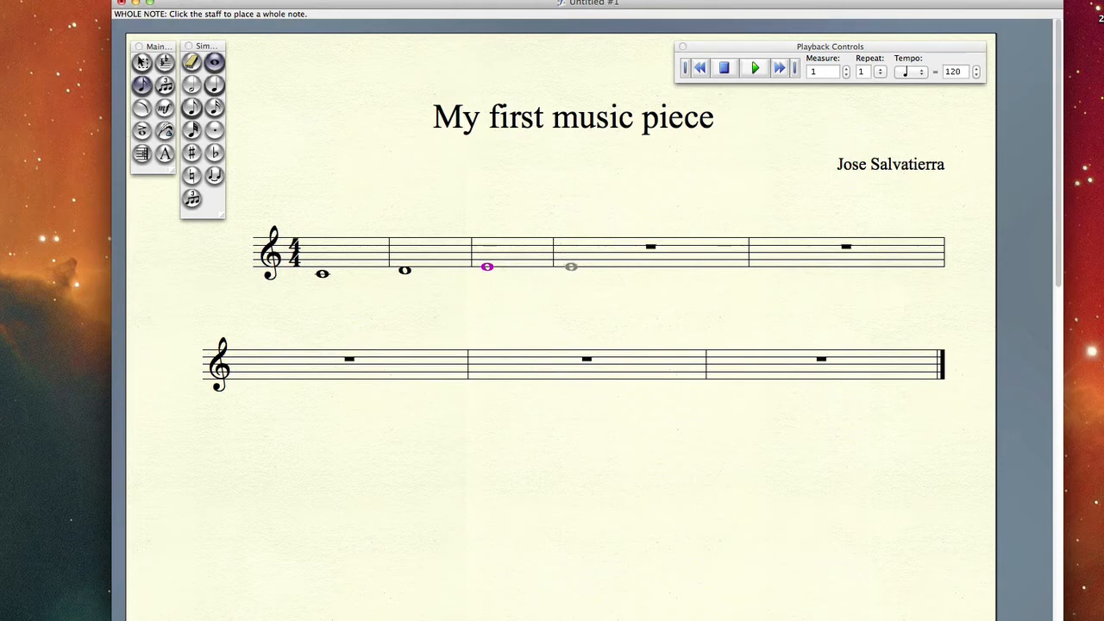
{"action": "left_click", "coordinate": [572, 265]}
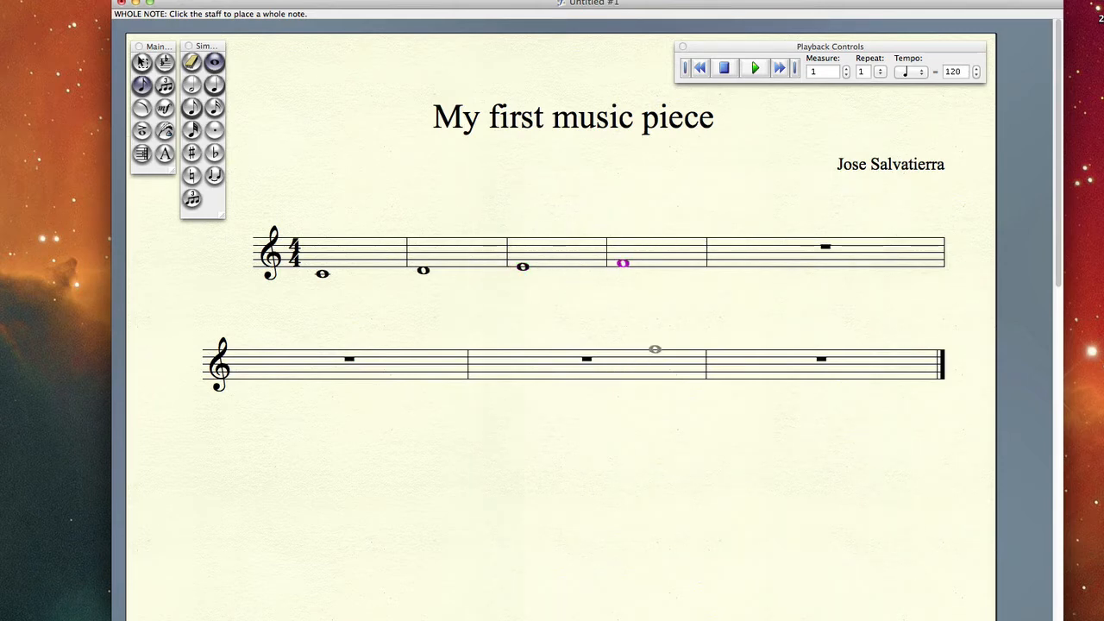
{"action": "left_click", "coordinate": [729, 260]}
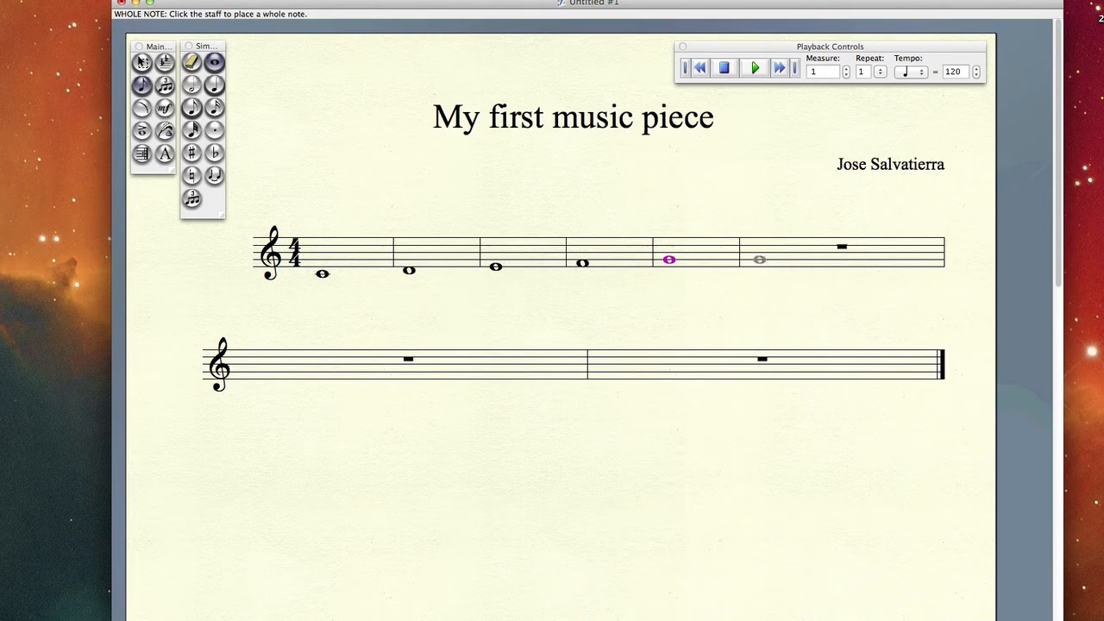
{"action": "left_click", "coordinate": [759, 260]}
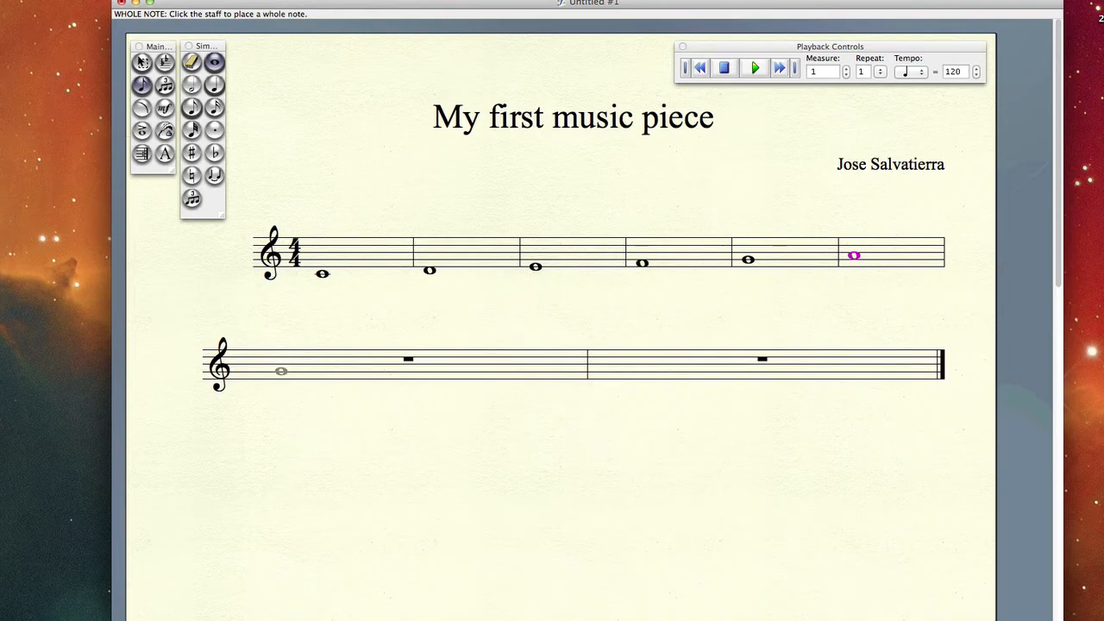
{"action": "left_click", "coordinate": [281, 370]}
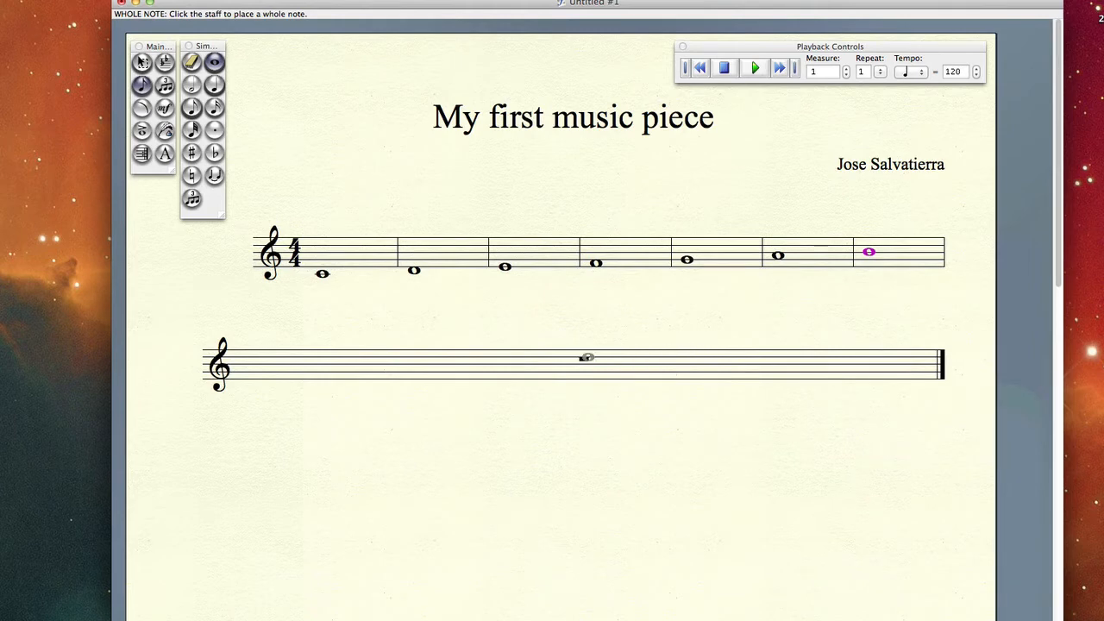
{"action": "left_click", "coordinate": [583, 361]}
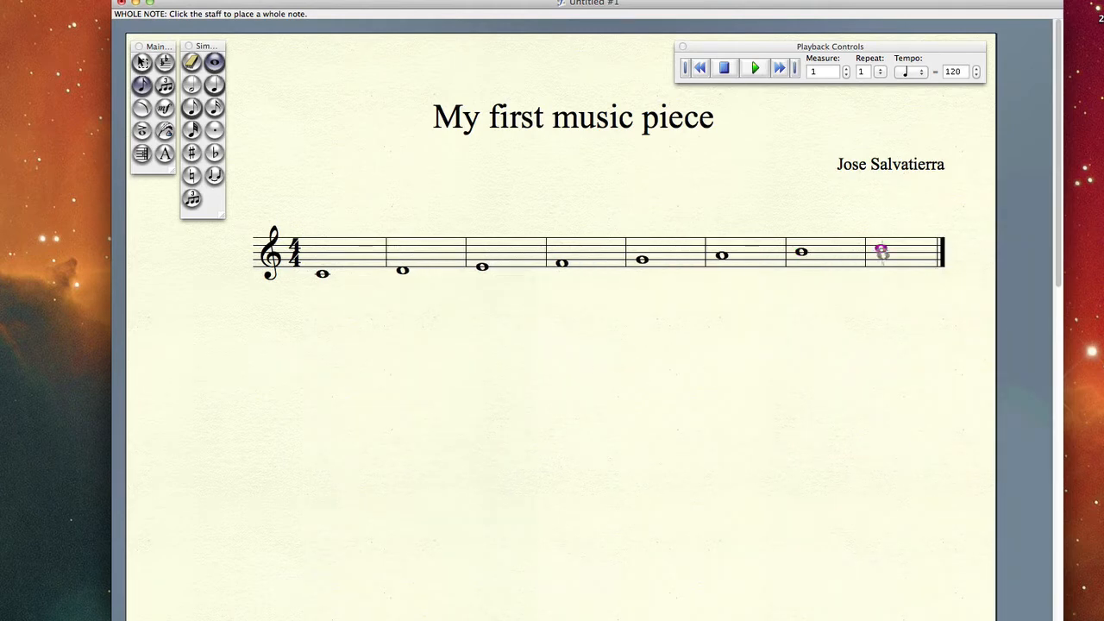
{"action": "left_click", "coordinate": [142, 62]}
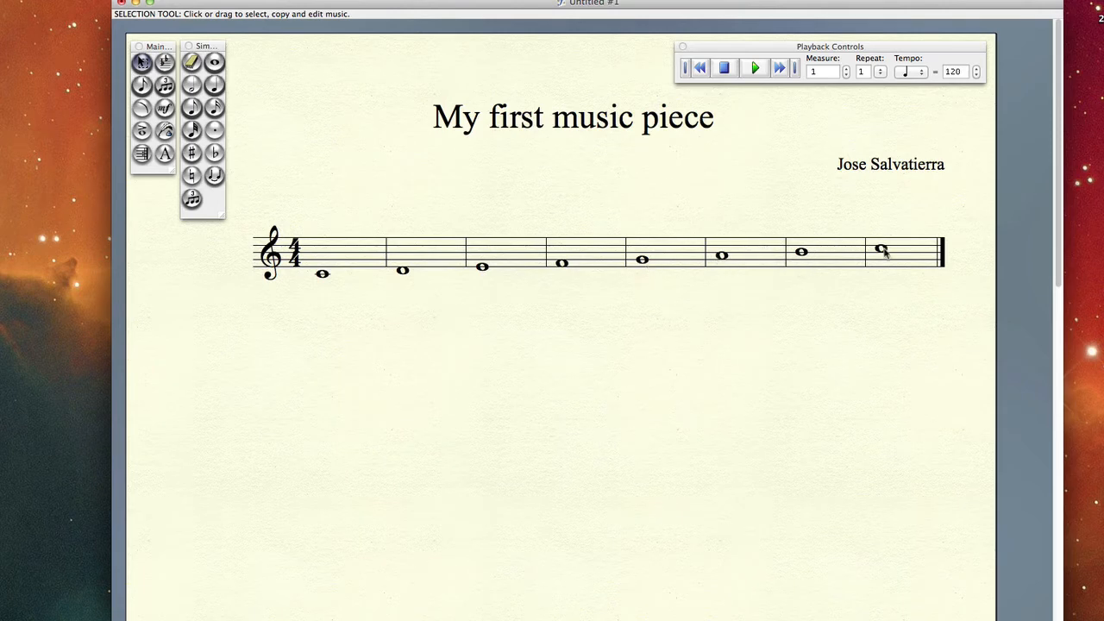
Play back the eight-measure scale of whole notes.
{"action": "left_click_drag", "start_coordinate": [818, 218], "coordinate": [337, 318]}
{"action": "left_click", "coordinate": [543, 337]}
{"action": "left_click", "coordinate": [754, 69]}
Replace the whole note D in the second measure with two half notes on D.
{"action": "left_click", "coordinate": [191, 85]}
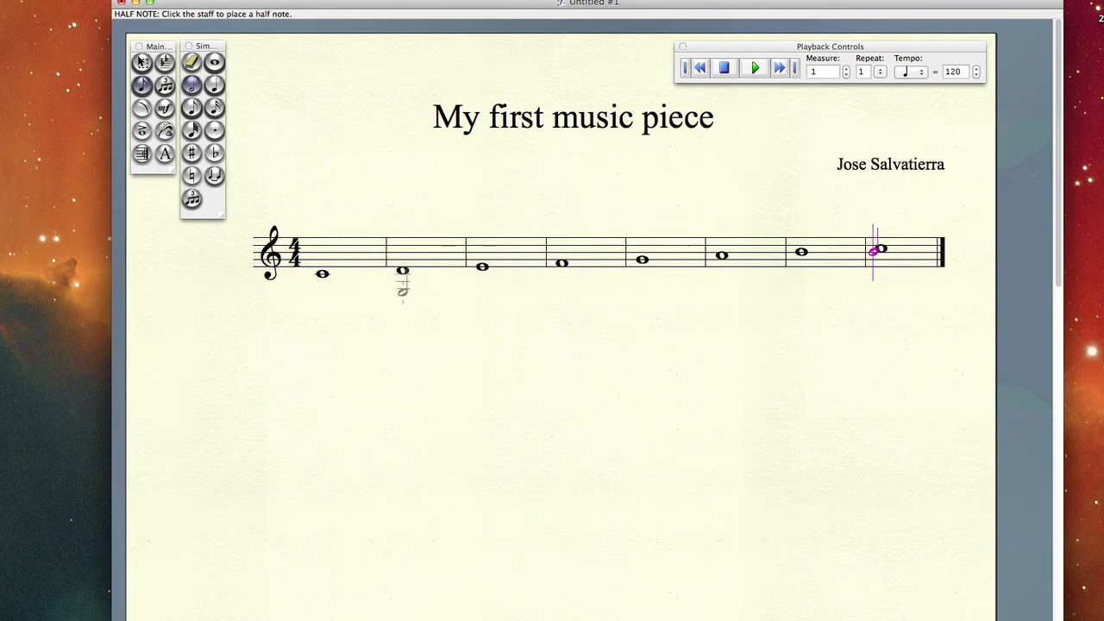
{"action": "left_click", "coordinate": [402, 270]}
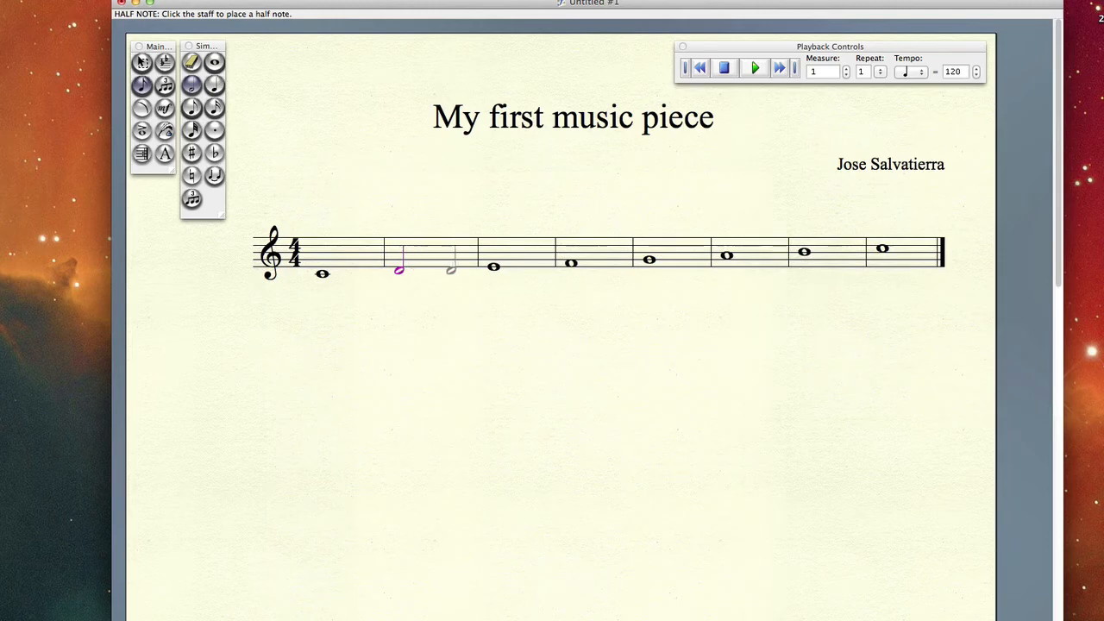
{"action": "left_click", "coordinate": [441, 270]}
{"action": "left_click", "coordinate": [142, 62]}
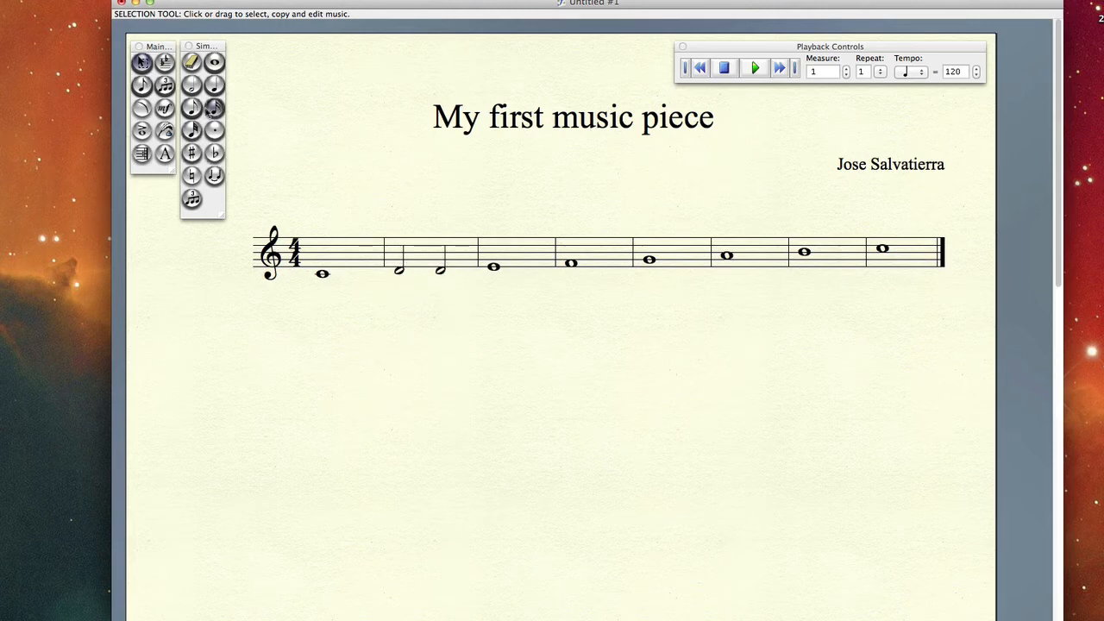
Replace the whole note G in the fifth measure with two half notes on G and play back the score.
{"action": "left_click", "coordinate": [191, 85]}
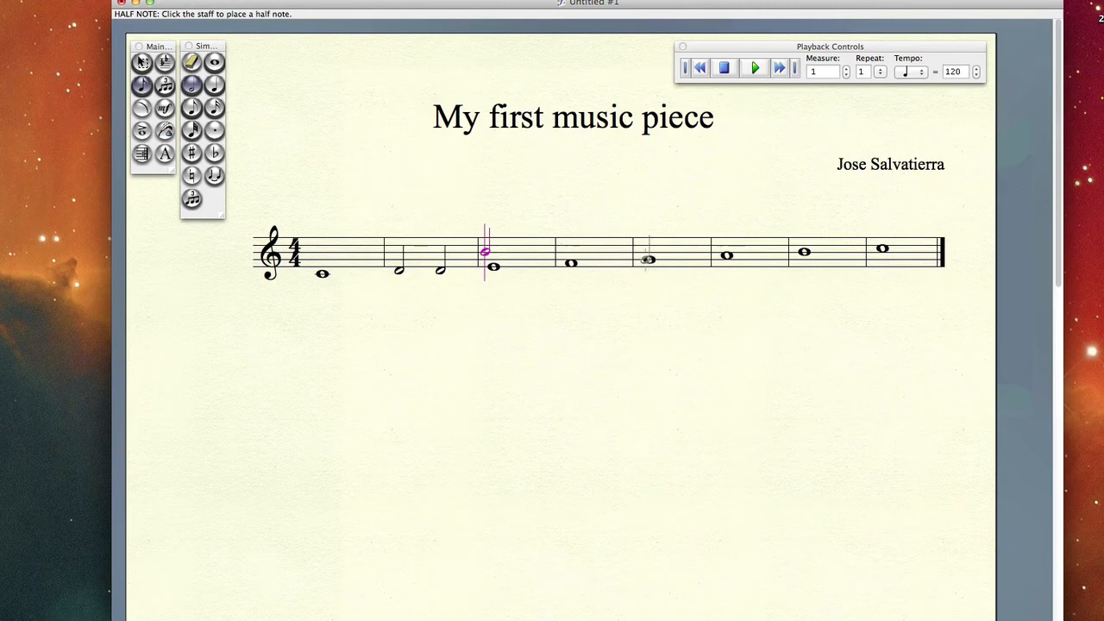
{"action": "left_click", "coordinate": [648, 258]}
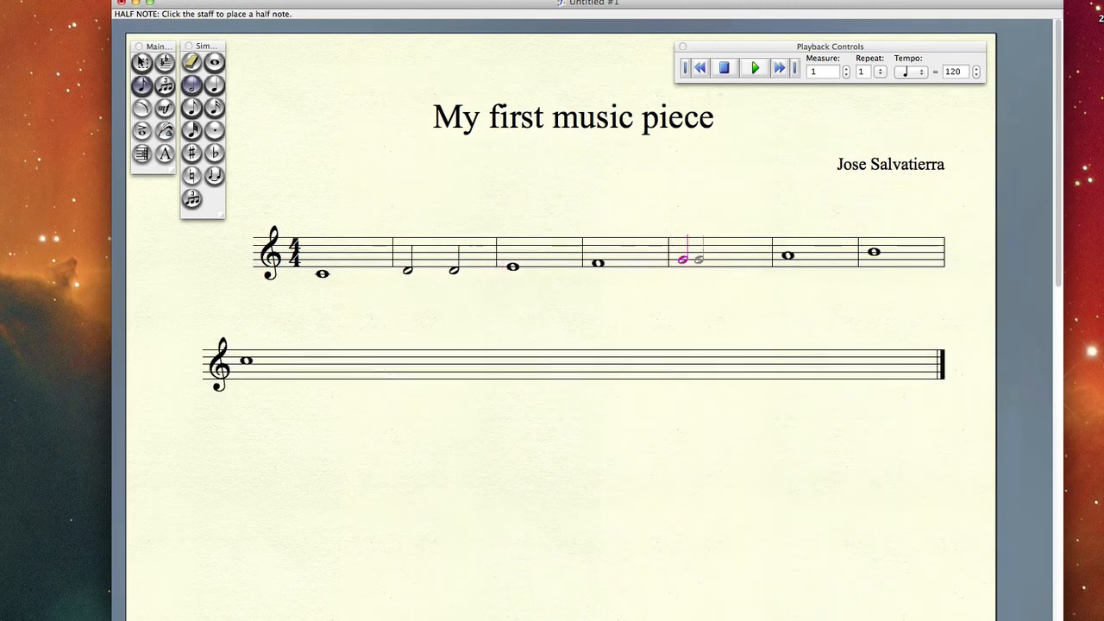
{"action": "left_click", "coordinate": [736, 262]}
{"action": "left_click", "coordinate": [142, 62]}
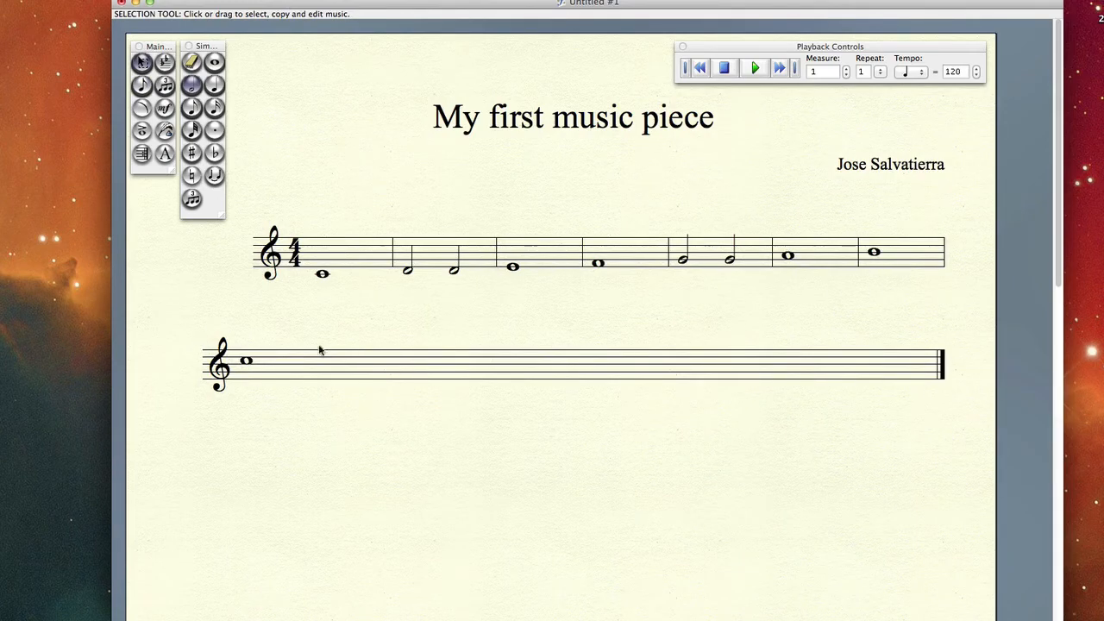
{"action": "left_click", "coordinate": [757, 67]}
Replace the whole note E in the third measure with four quarter notes on E.
{"action": "left_click", "coordinate": [214, 84]}
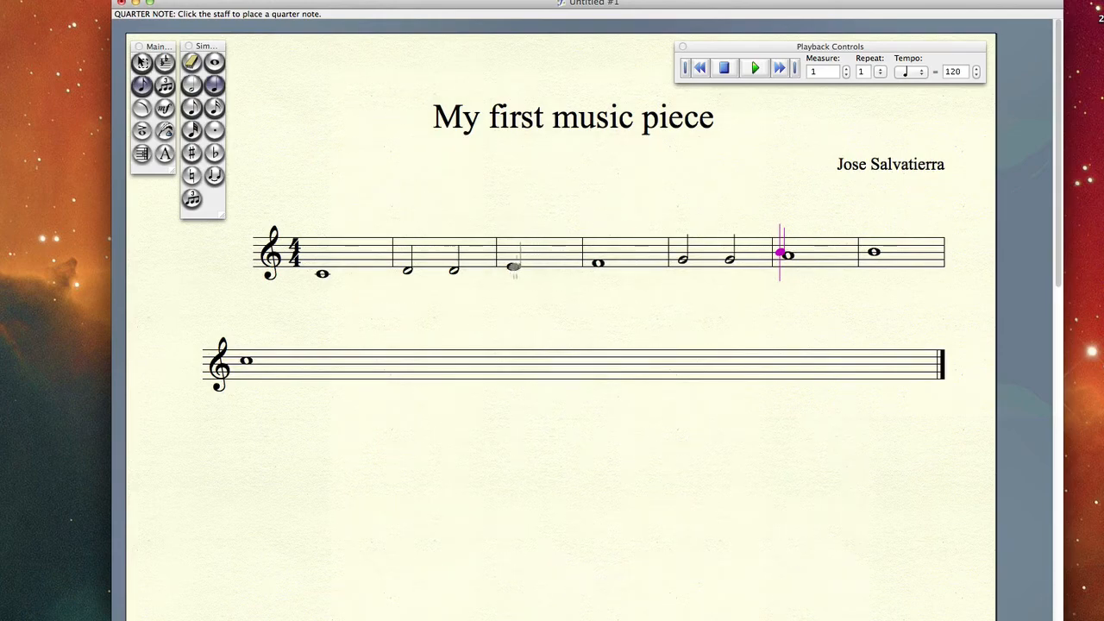
{"action": "left_click", "coordinate": [512, 267]}
{"action": "left_click", "coordinate": [537, 267]}
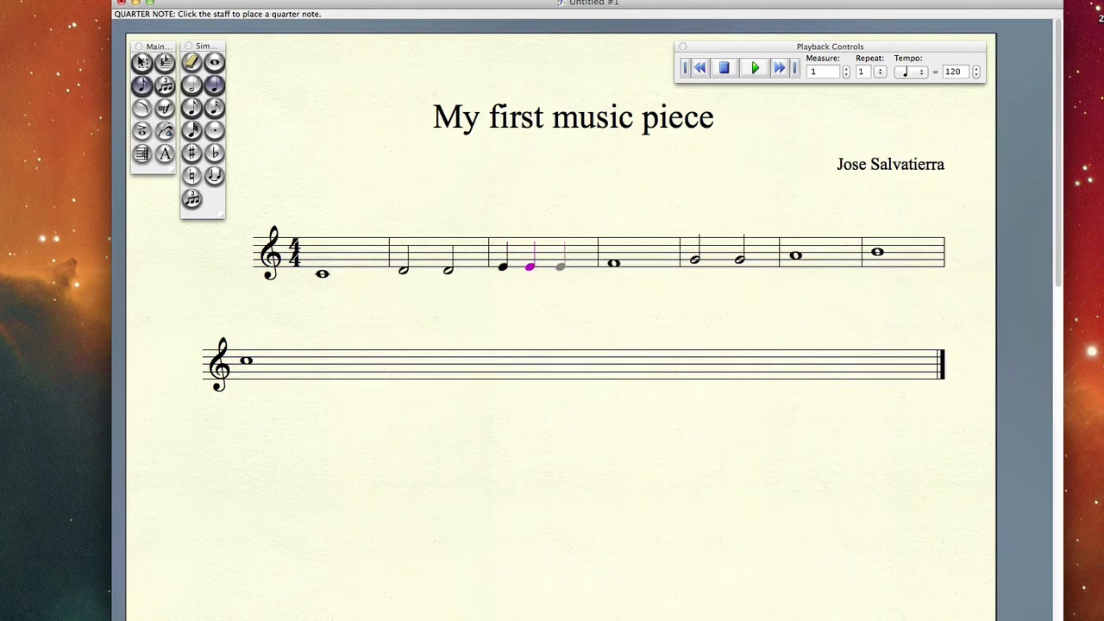
{"action": "left_click", "coordinate": [560, 267]}
{"action": "left_click", "coordinate": [580, 268]}
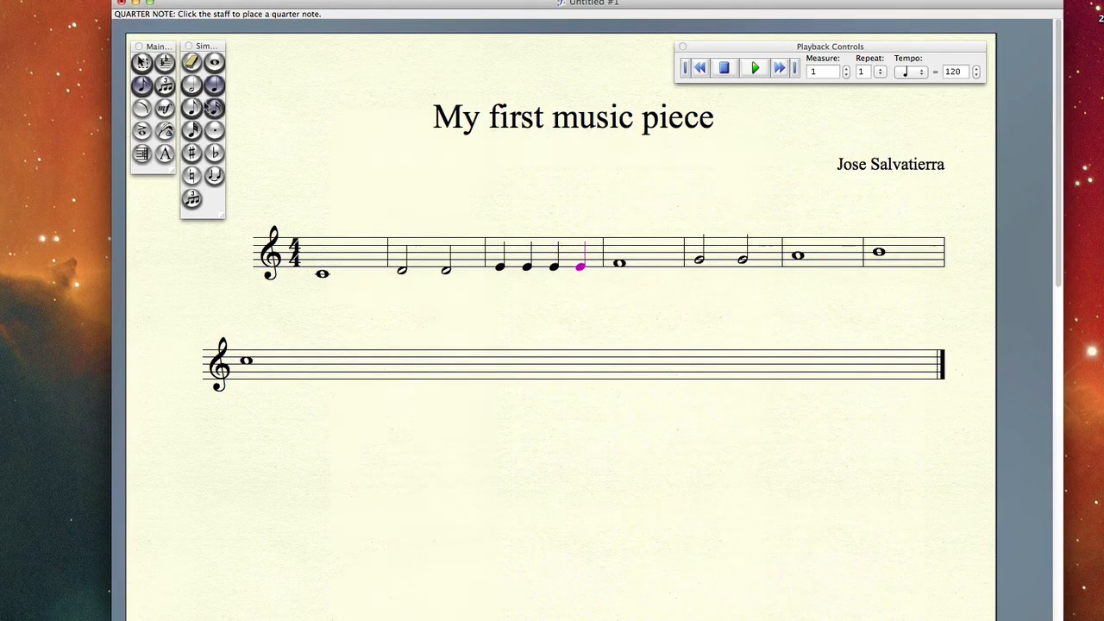
{"action": "left_click", "coordinate": [143, 62]}
Compare the durations of the whole, half and quarter notes in the first three measures by selecting them in turn.
{"action": "left_click", "coordinate": [498, 263]}
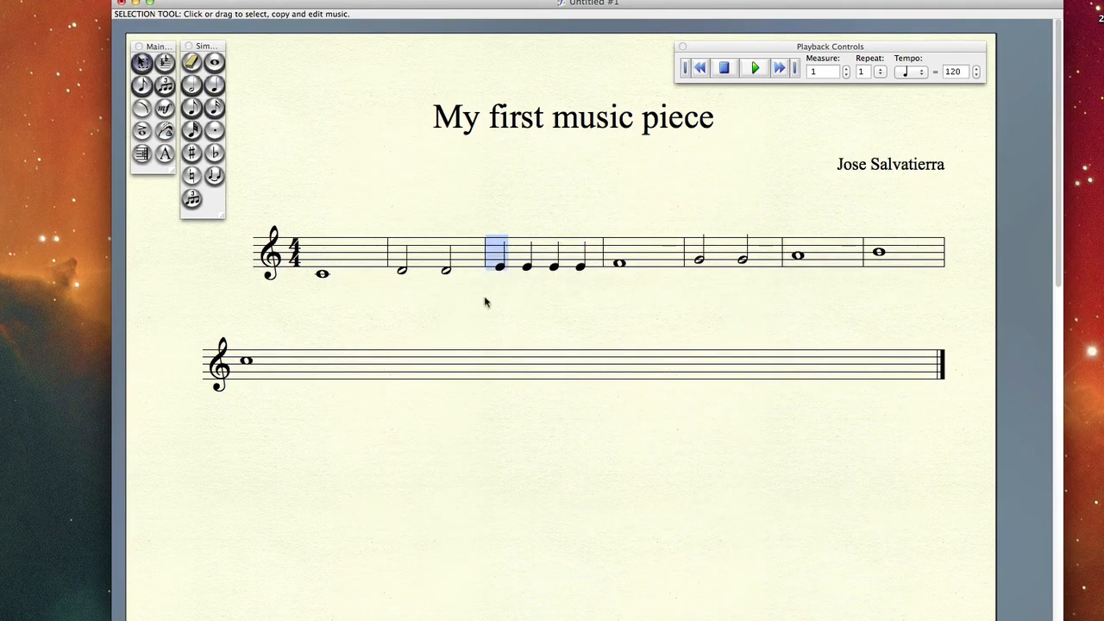
{"action": "left_click_drag", "start_coordinate": [463, 226], "coordinate": [444, 304]}
{"action": "left_click", "coordinate": [485, 293]}
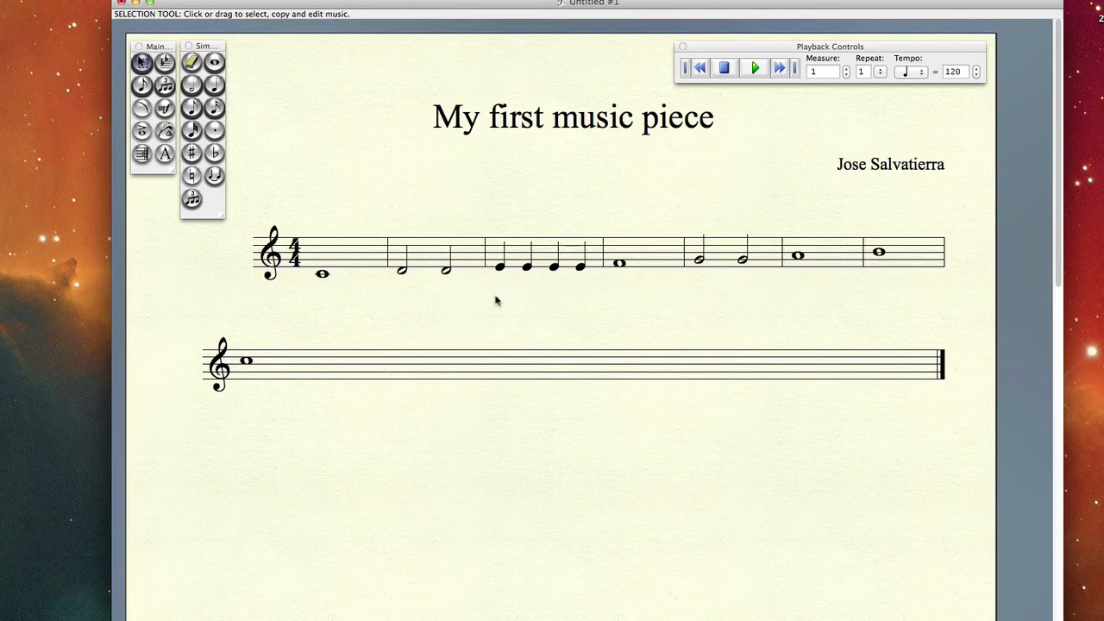
{"action": "left_click", "coordinate": [443, 294]}
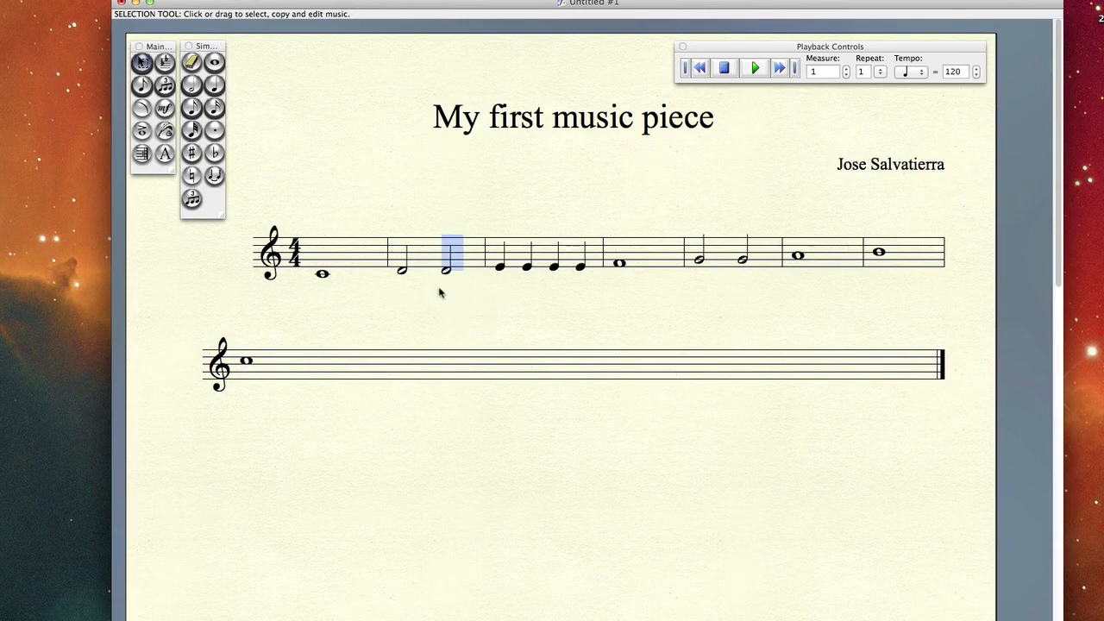
{"action": "left_click", "coordinate": [467, 294]}
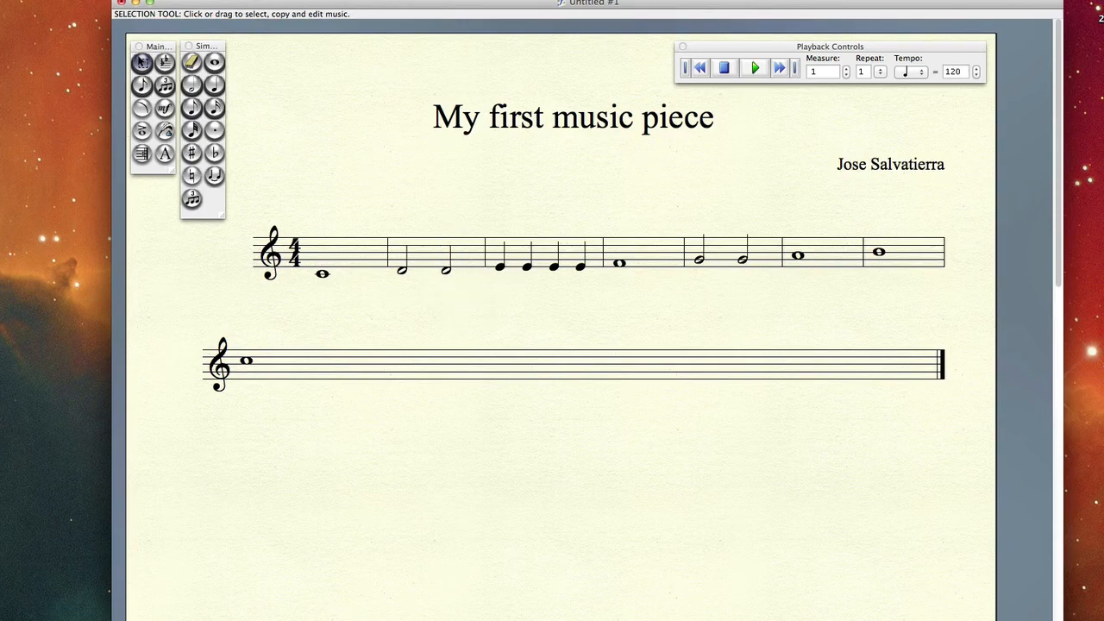
{"action": "left_click", "coordinate": [443, 297]}
{"action": "left_click", "coordinate": [498, 292]}
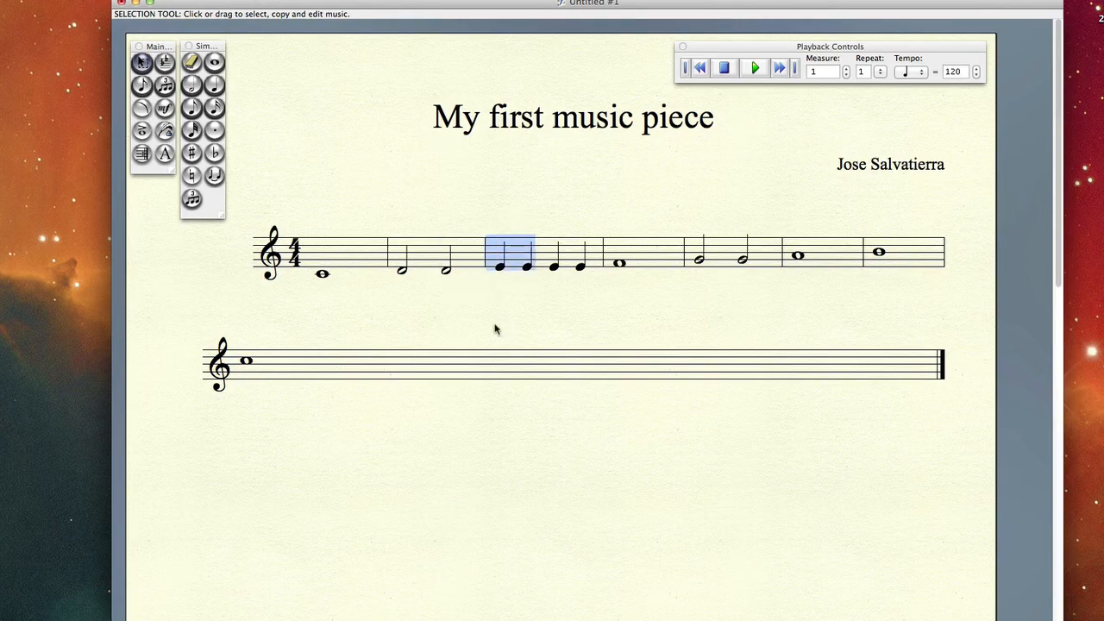
{"action": "left_click", "coordinate": [360, 308]}
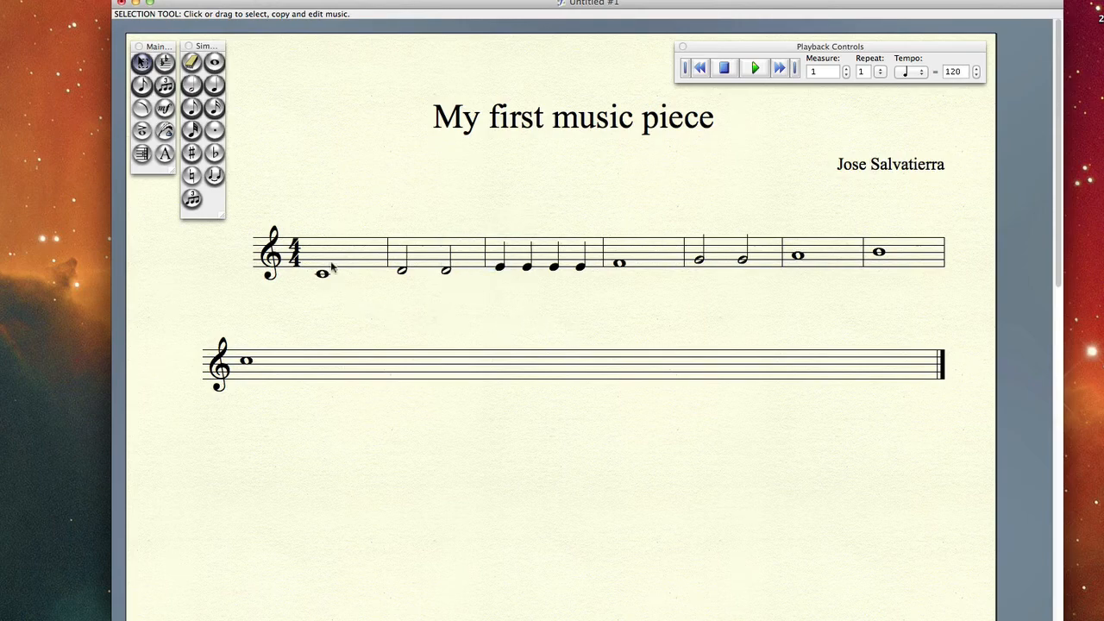
{"action": "mouse_move", "coordinate": [332, 268]}
{"action": "left_mouse_down"}
{"action": "mouse_move", "coordinate": [336, 297]}
{"action": "mouse_move", "coordinate": [321, 273]}
{"action": "left_mouse_up"}
{"action": "left_click_drag", "start_coordinate": [463, 211], "coordinate": [395, 304]}
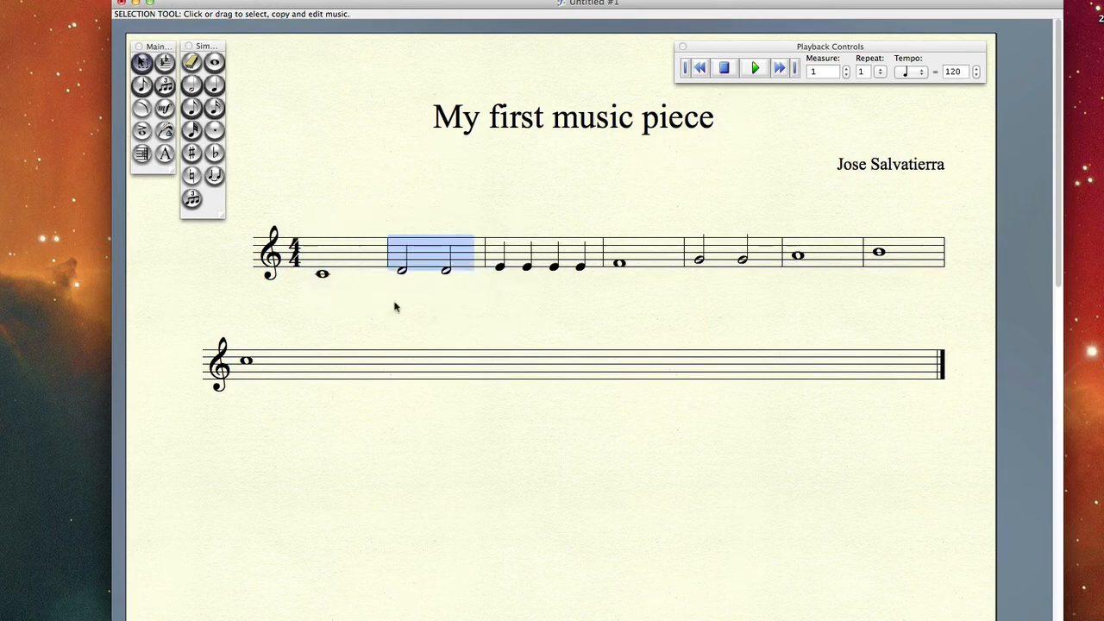
{"action": "left_click", "coordinate": [445, 320]}
{"action": "left_click_drag", "start_coordinate": [467, 221], "coordinate": [439, 292]}
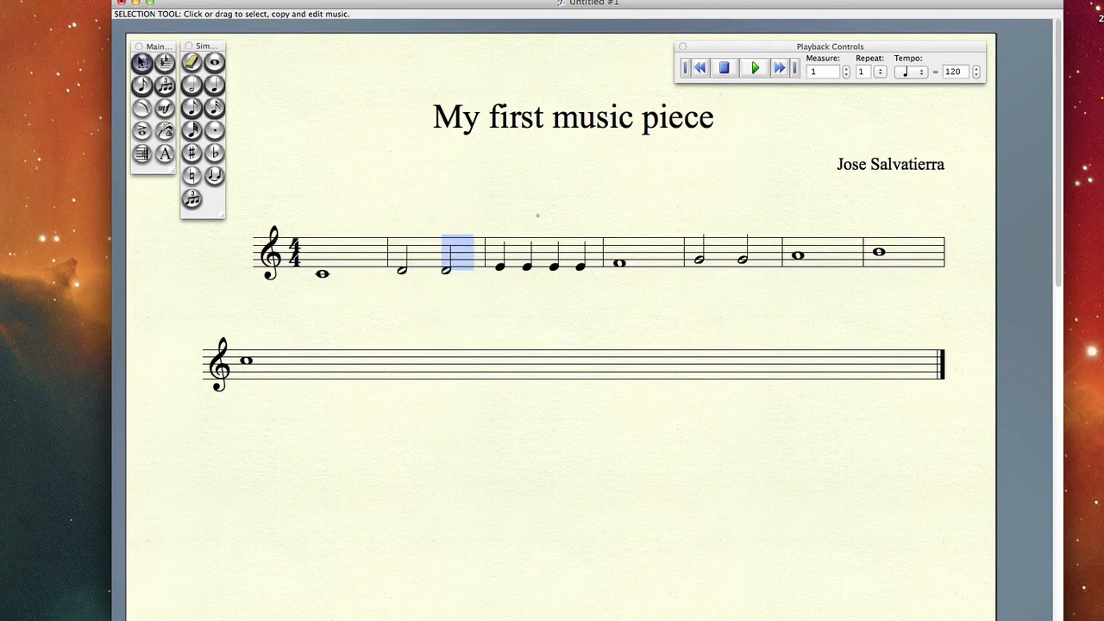
{"action": "left_click_drag", "start_coordinate": [536, 216], "coordinate": [497, 293]}
{"action": "left_click", "coordinate": [493, 319]}
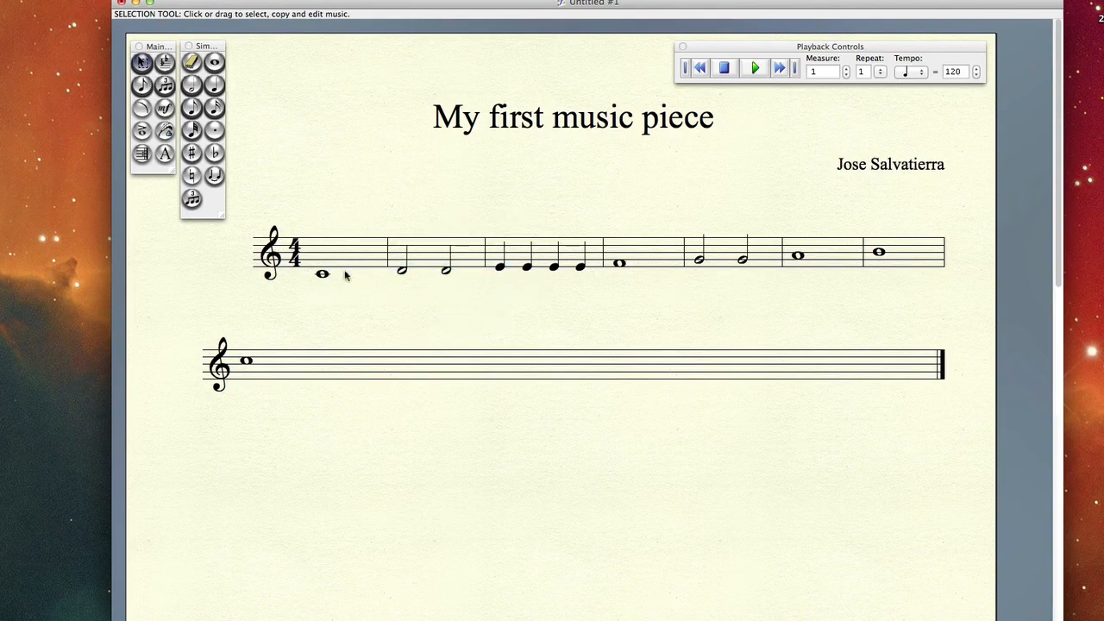
{"action": "left_click_drag", "start_coordinate": [345, 207], "coordinate": [314, 309]}
{"action": "left_click_drag", "start_coordinate": [602, 215], "coordinate": [491, 305]}
Play the score from the first measure and stop playback in the fourth measure.
{"action": "left_click", "coordinate": [540, 331]}
{"action": "left_click", "coordinate": [754, 68]}
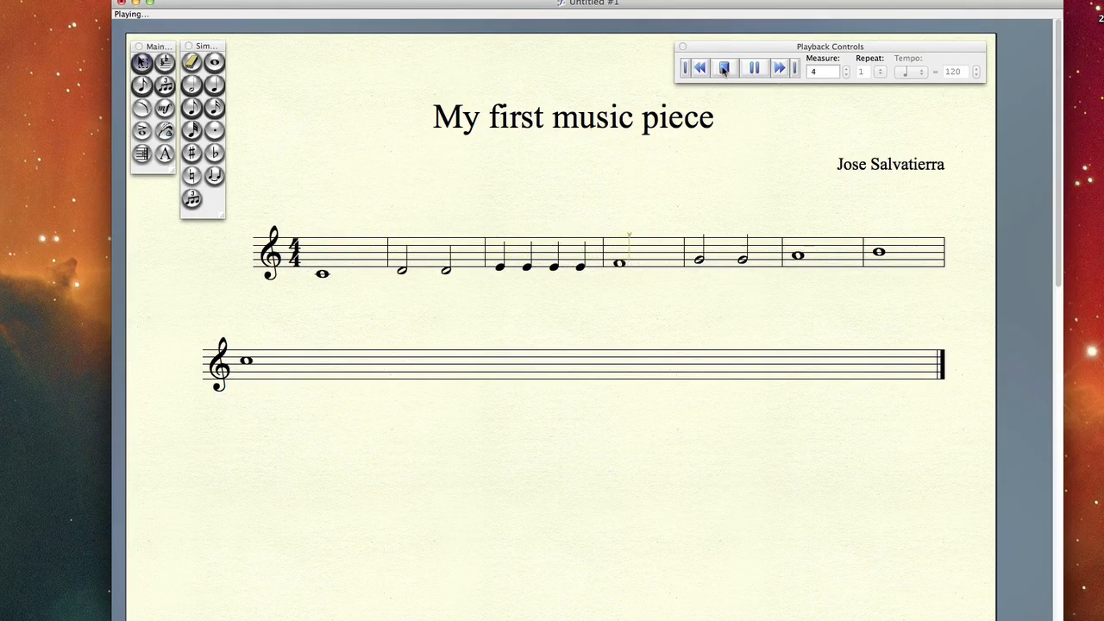
{"action": "left_click", "coordinate": [724, 69]}
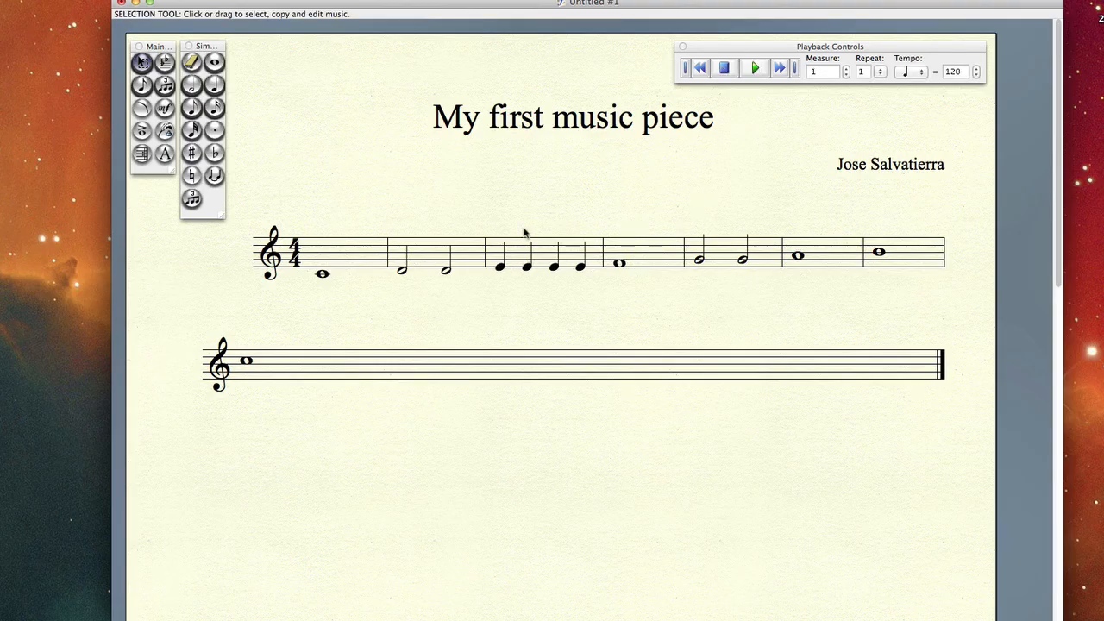